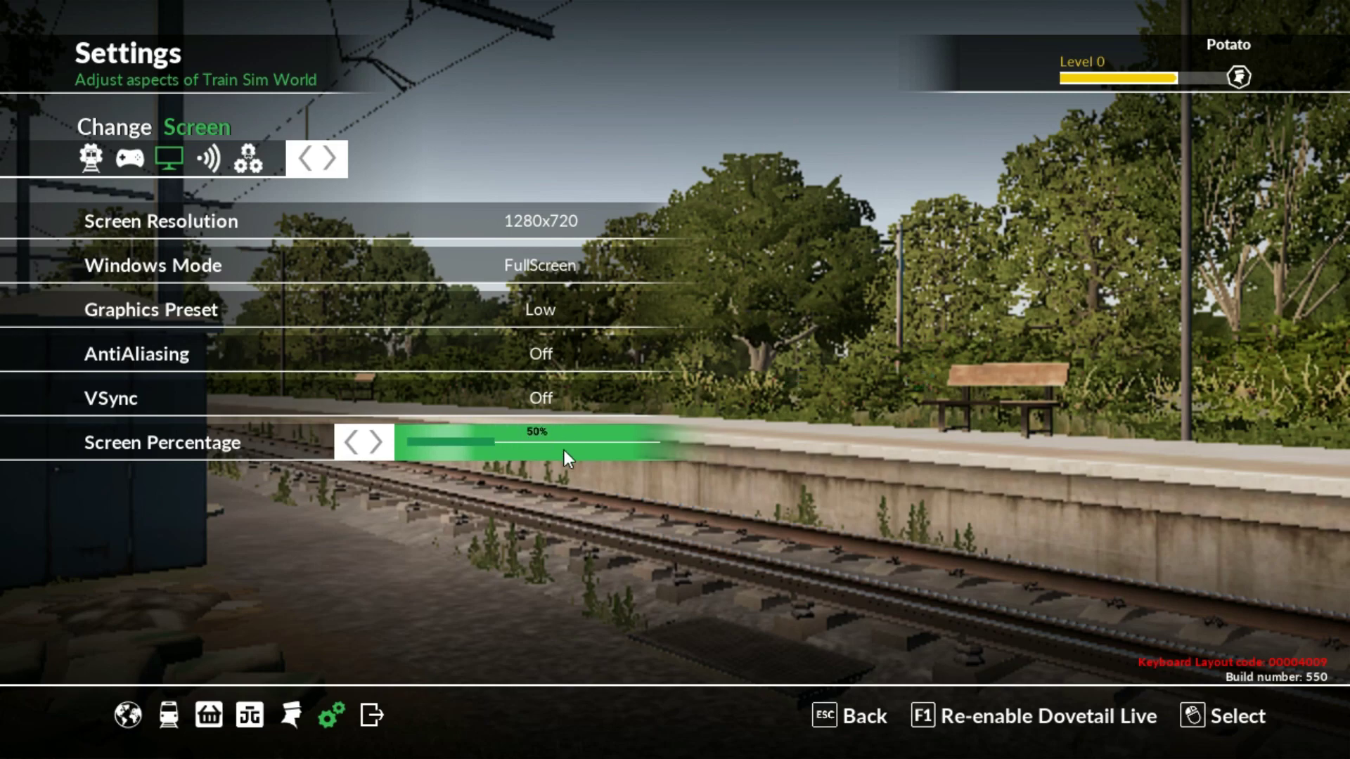
Move from the audio settings to the advanced graphics settings
left_click(211, 156)
left_click(252, 160)
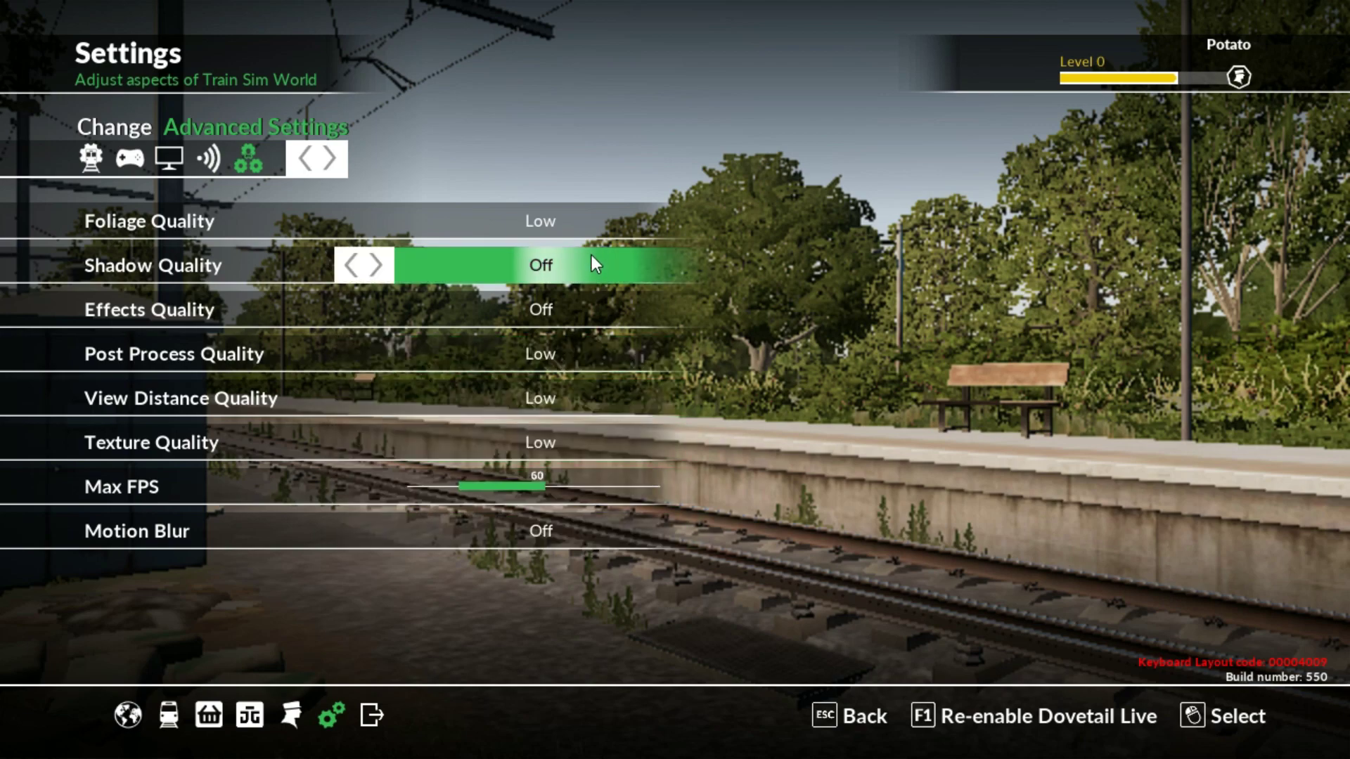
Exit Settings and walk forward with W to the locomotive steps
key("Escape")
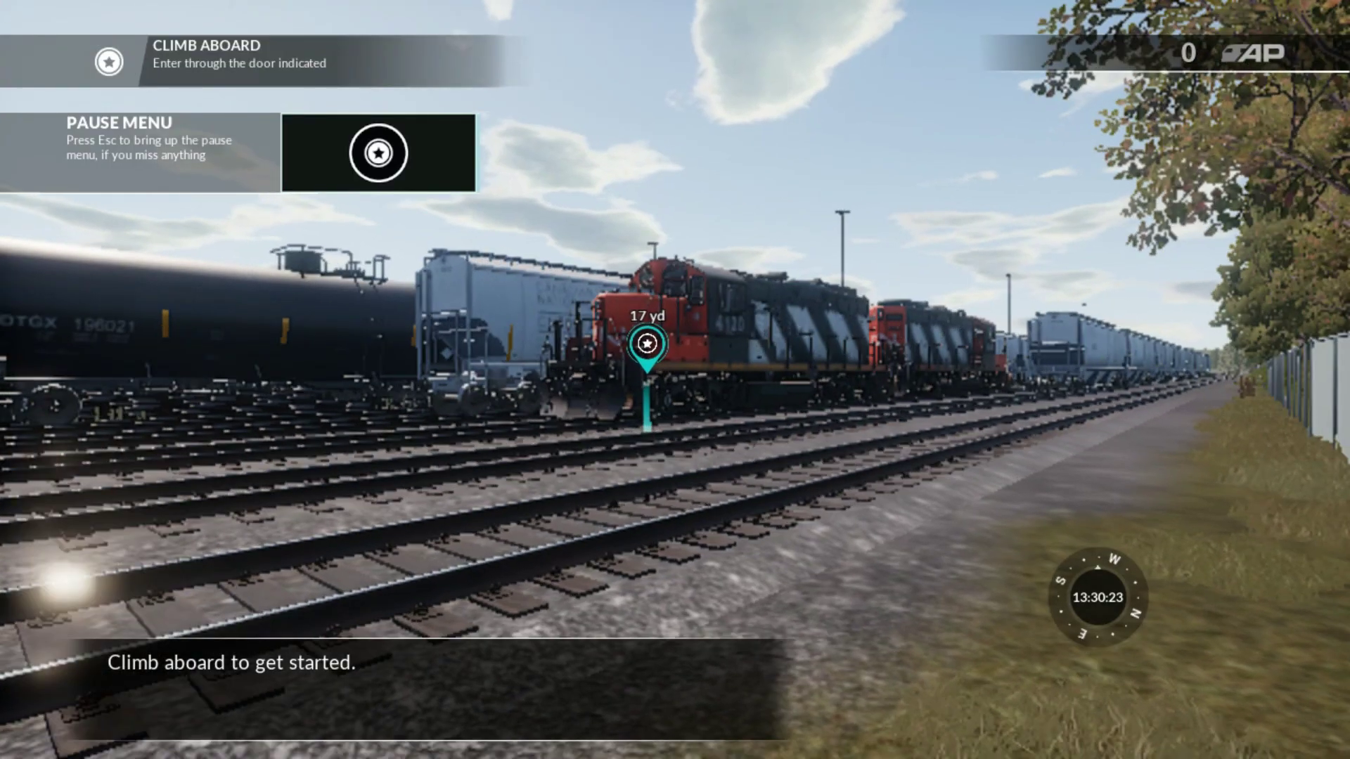
key("w")
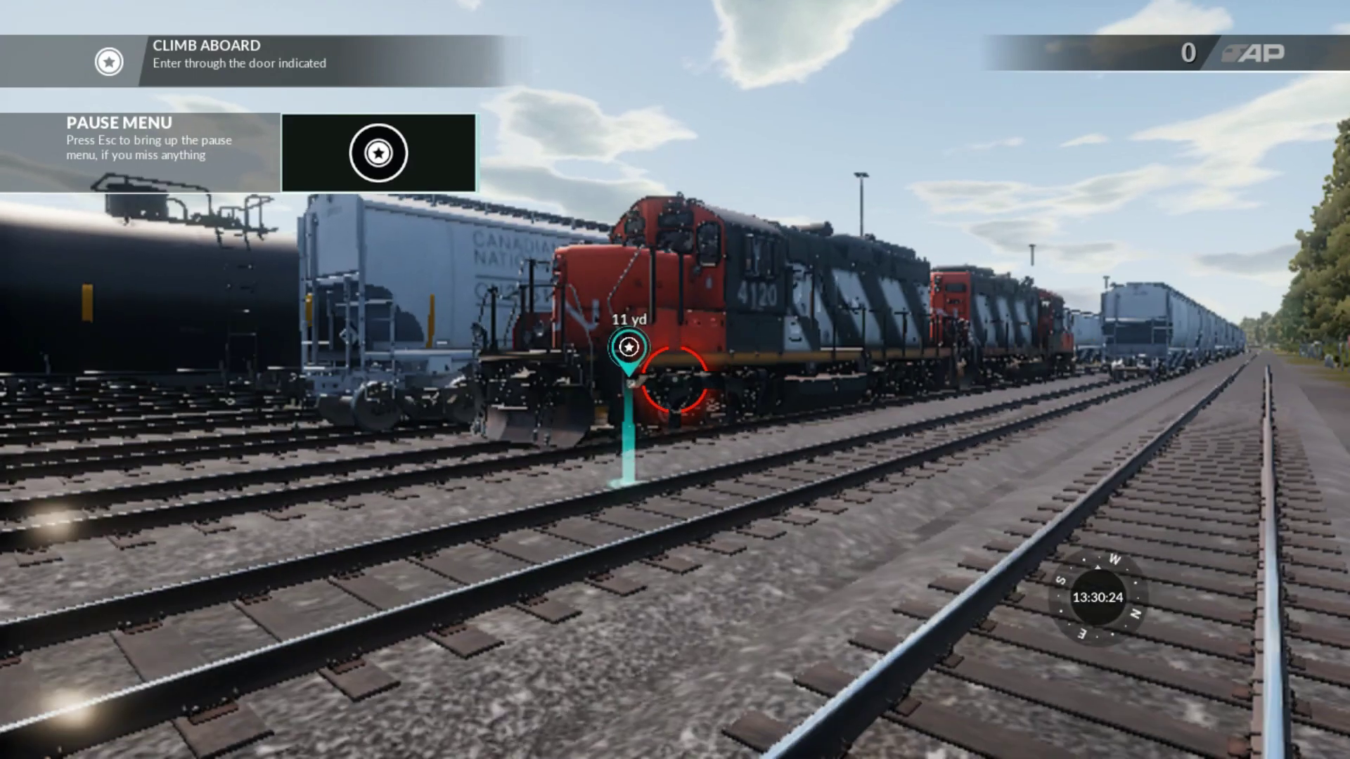
key("w")
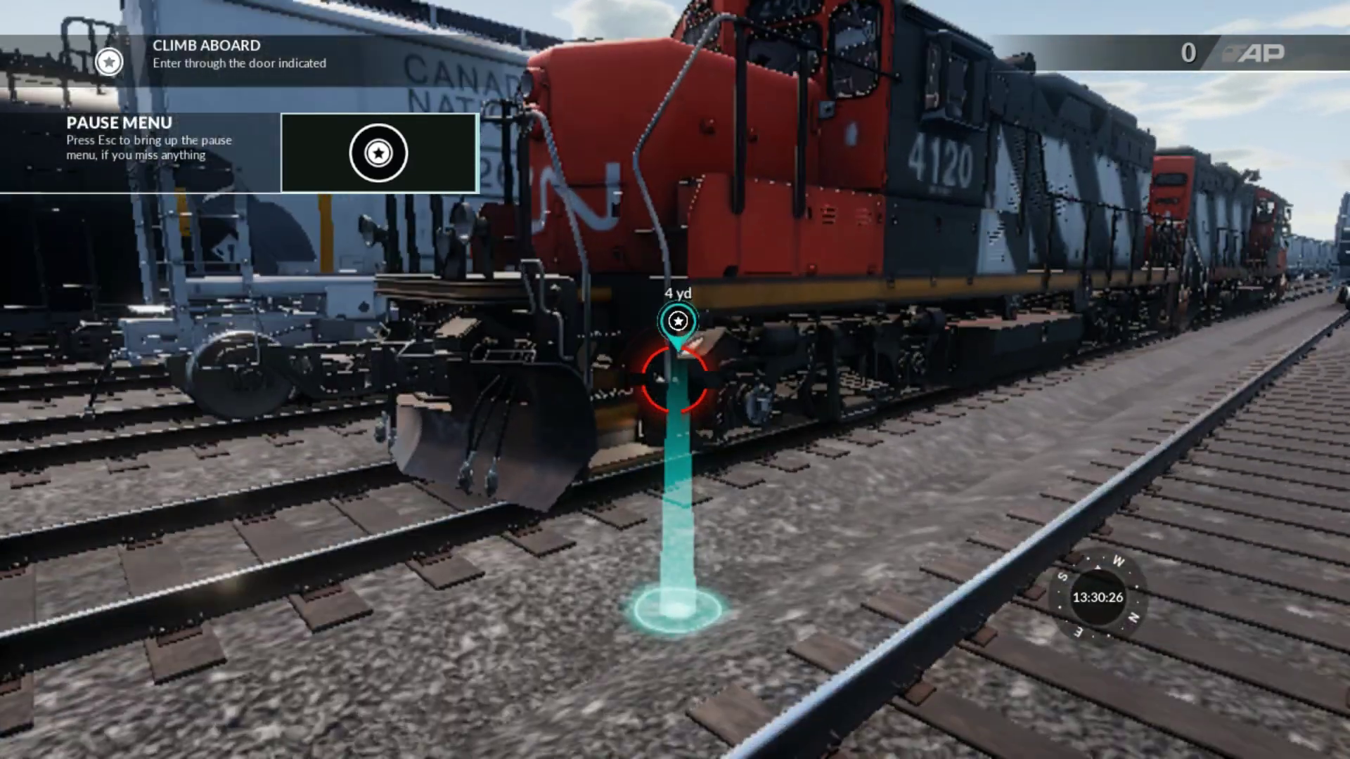
key("w")
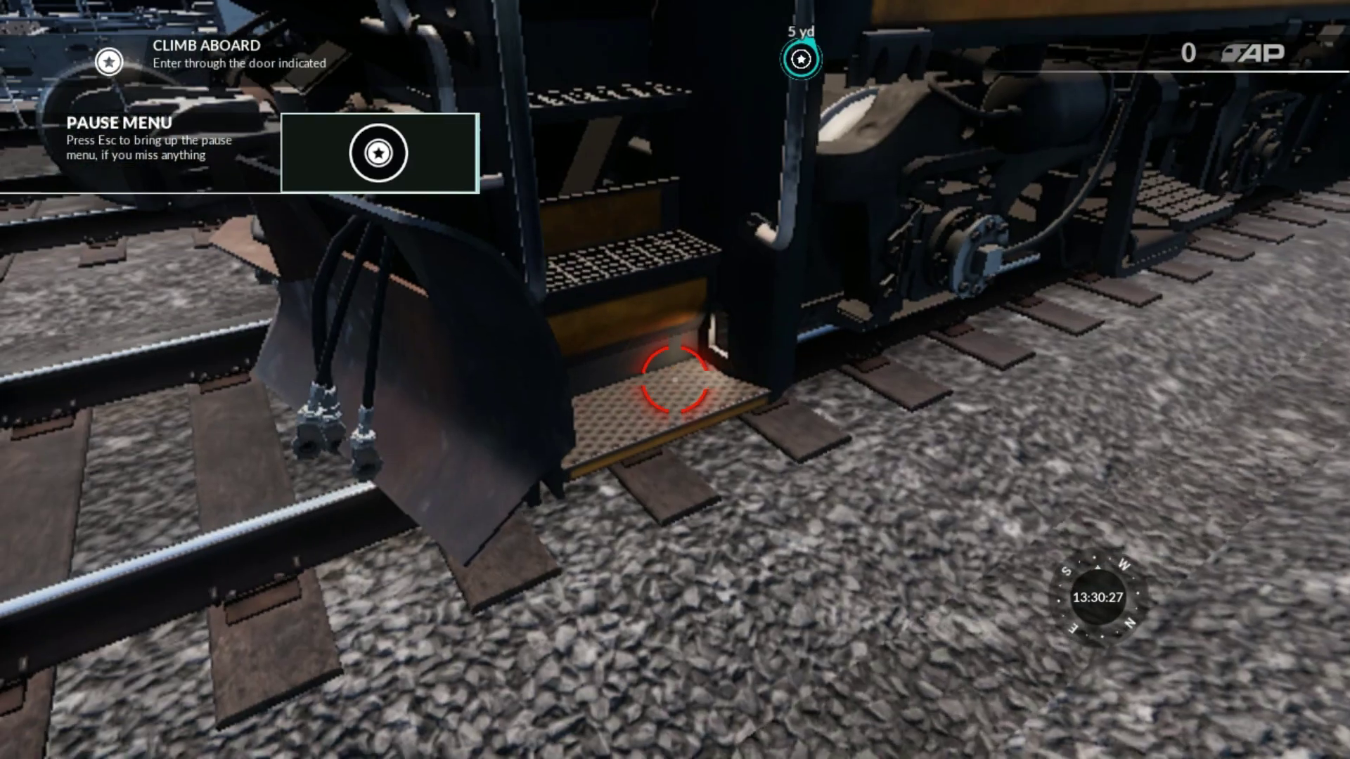
key("w")
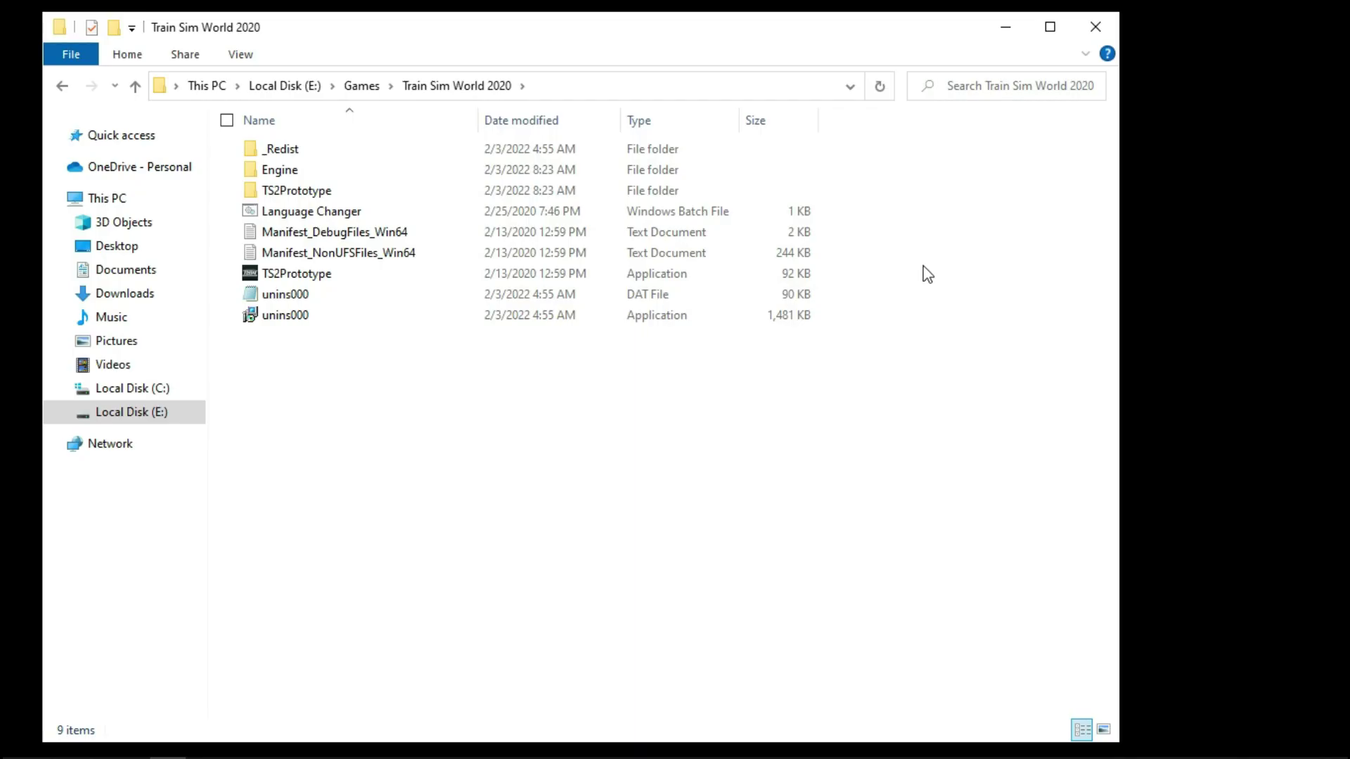
Browse TS2Prototype > Saved > Config > WindowsNoEditor and bring up GameUserSettings' context menu
double_click(318, 190)
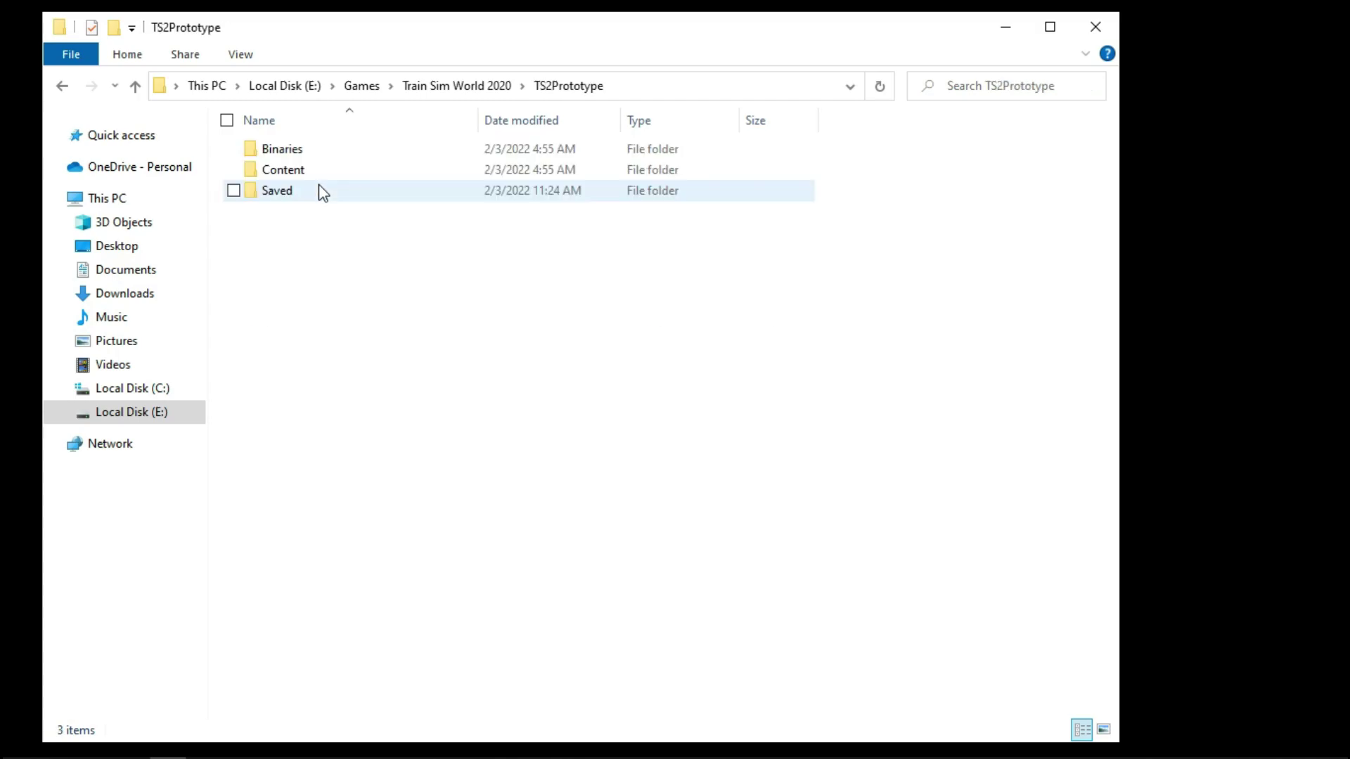
double_click(291, 199)
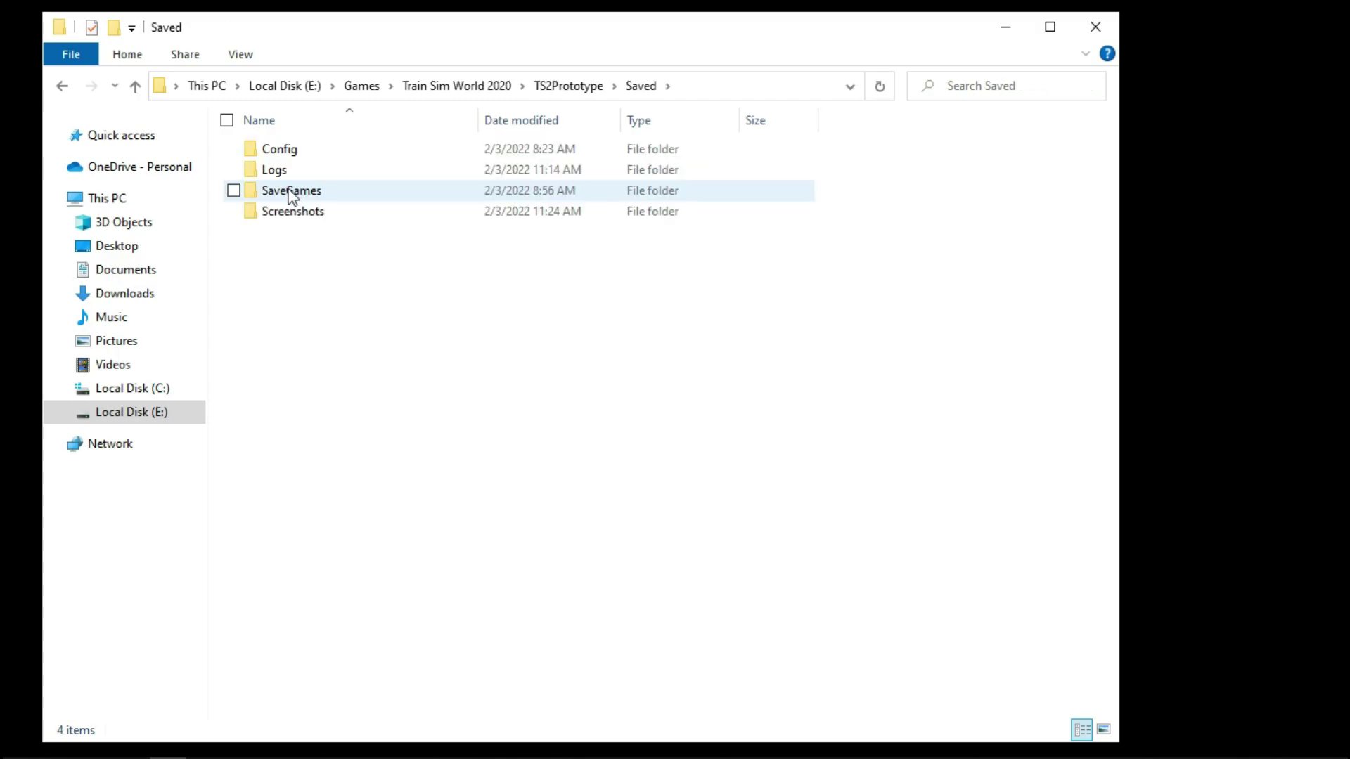
double_click(295, 155)
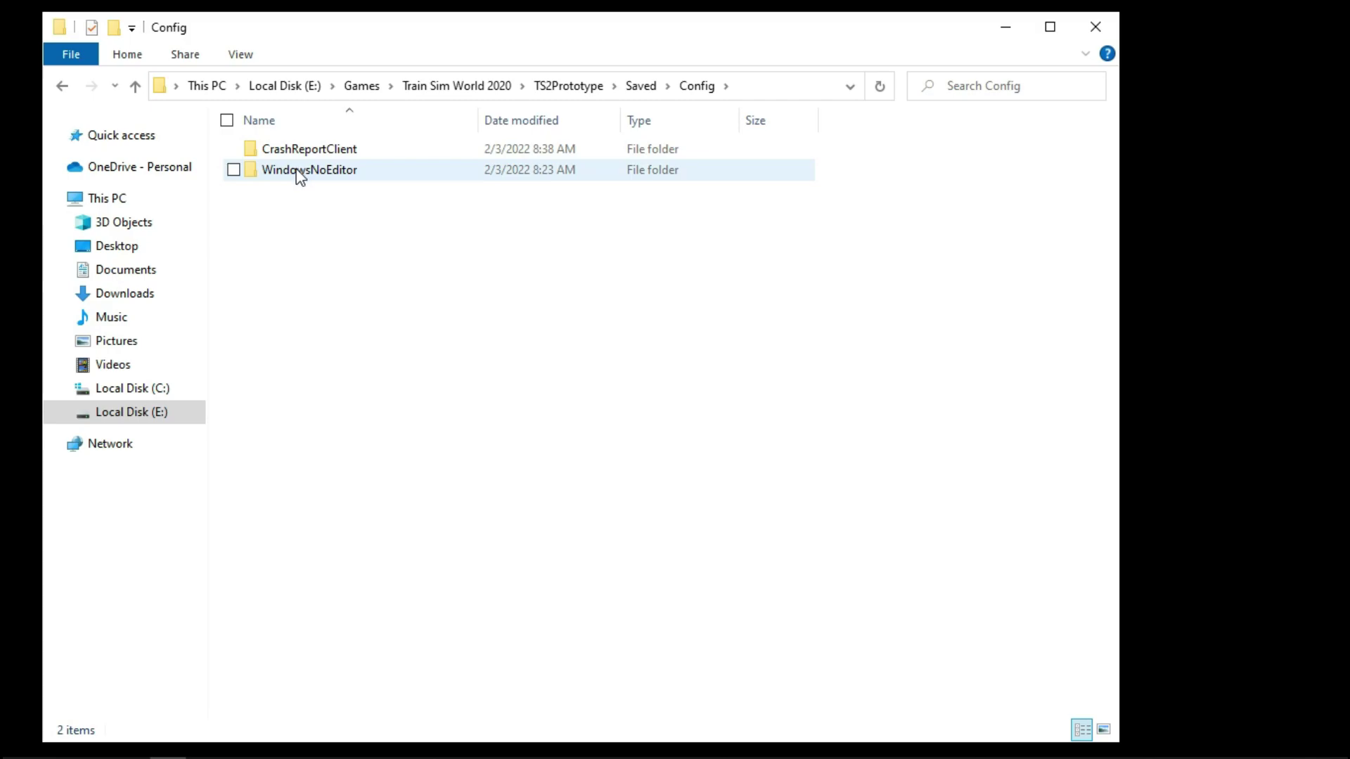
double_click(298, 170)
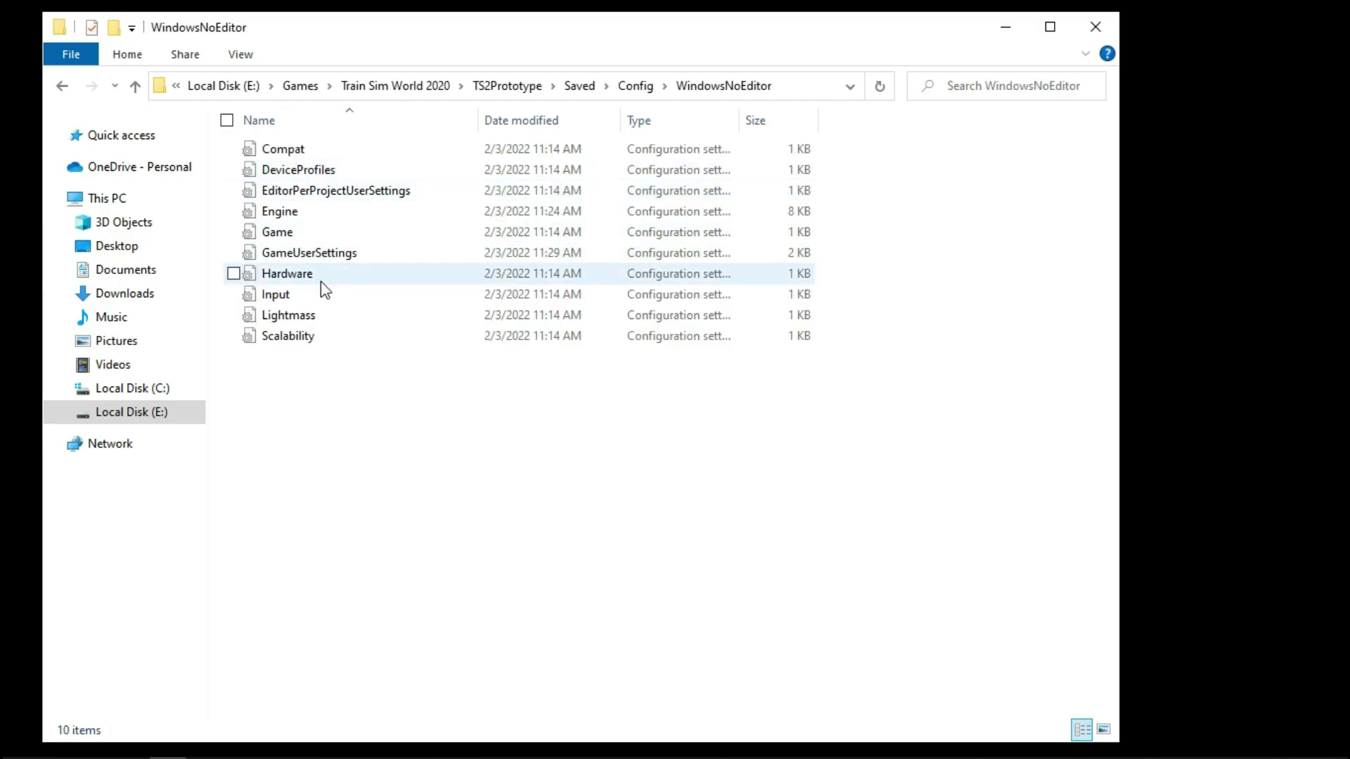
right_click(312, 263)
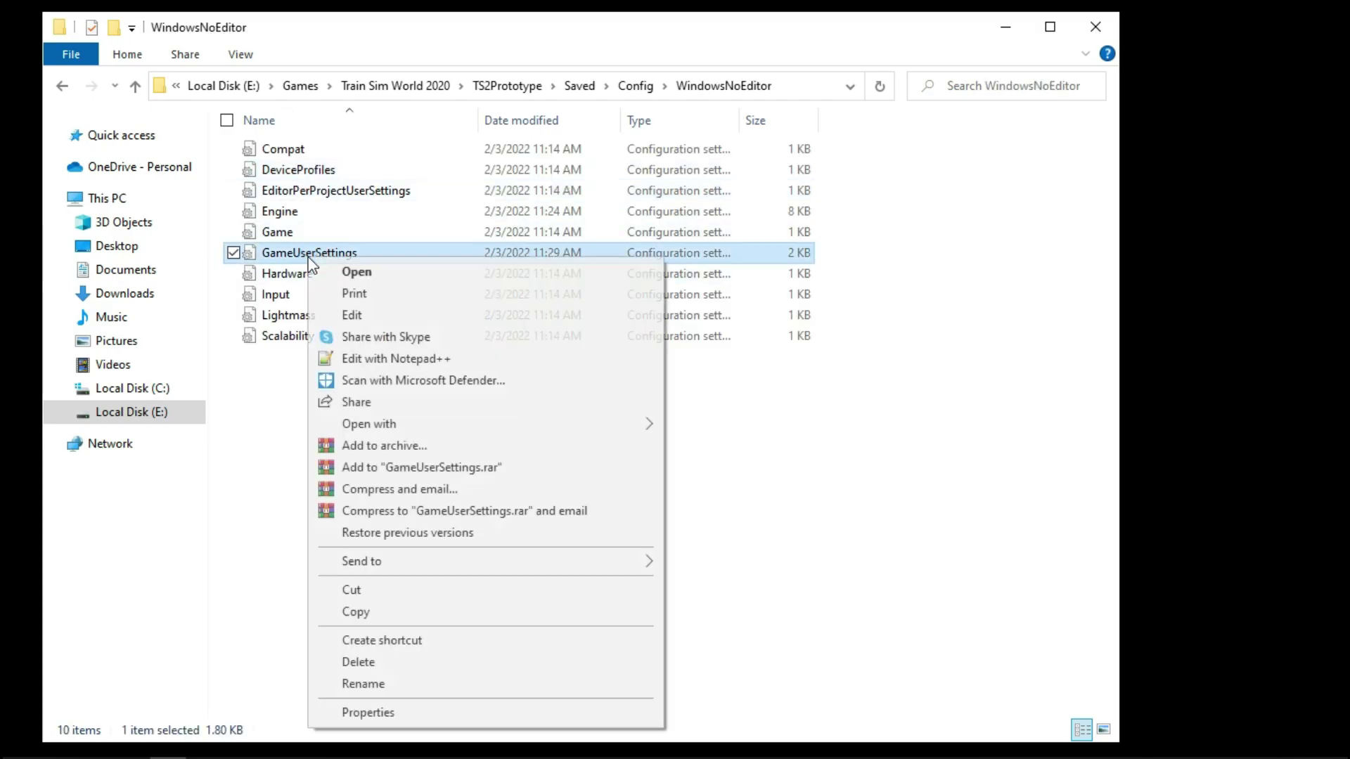
Edit GameUserSettings to 800x600 resolution with all quality levels 0, then save and close
left_click(351, 315)
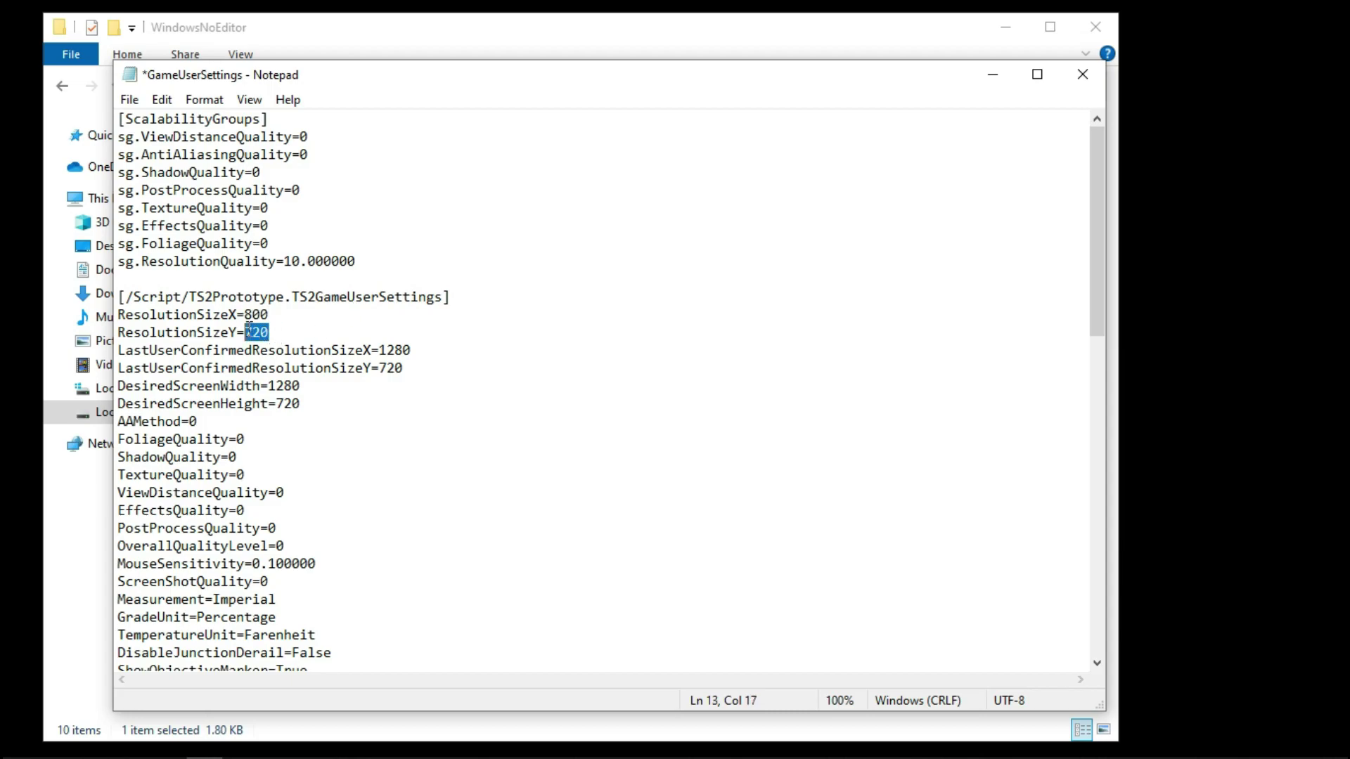
left_click(129, 100)
left_click(153, 187)
left_click(1082, 74)
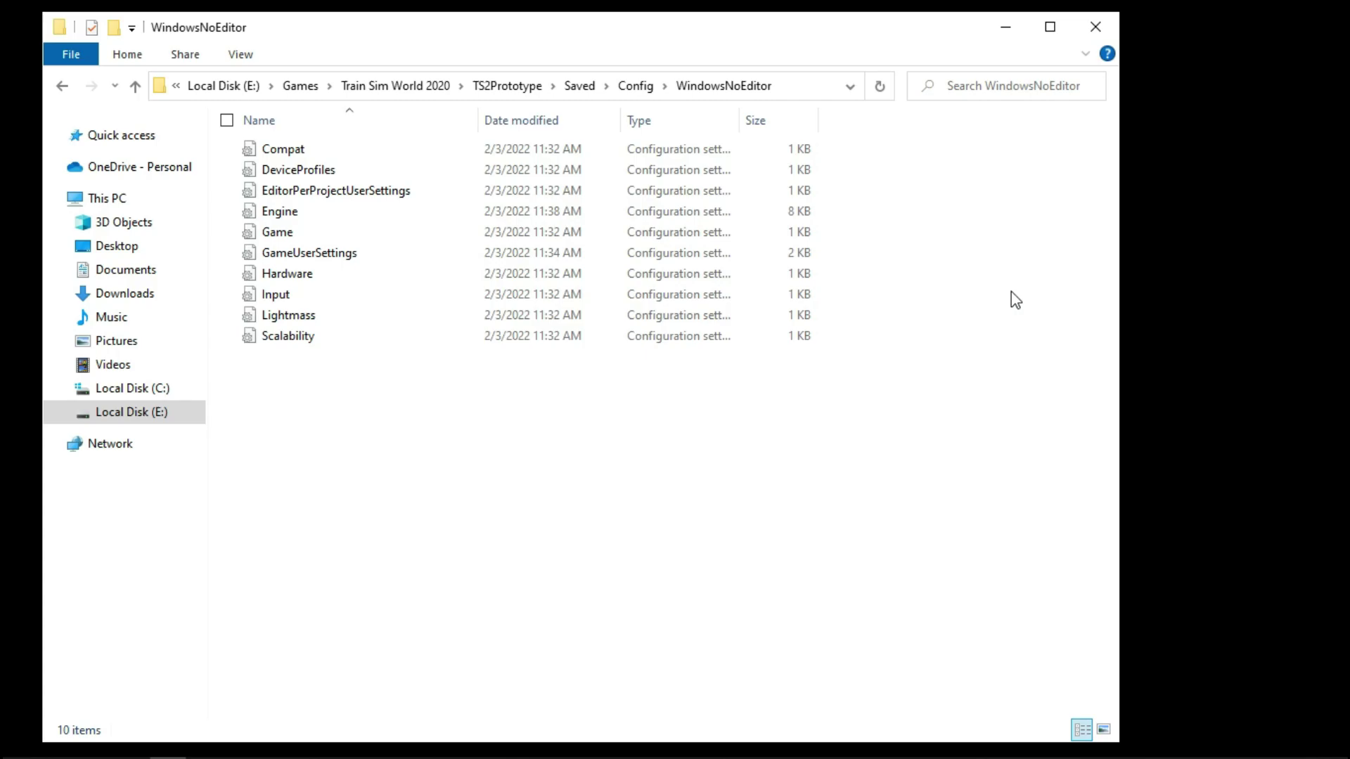
Open Scalability in Notepad and paste in the low-quality settings
right_click(283, 345)
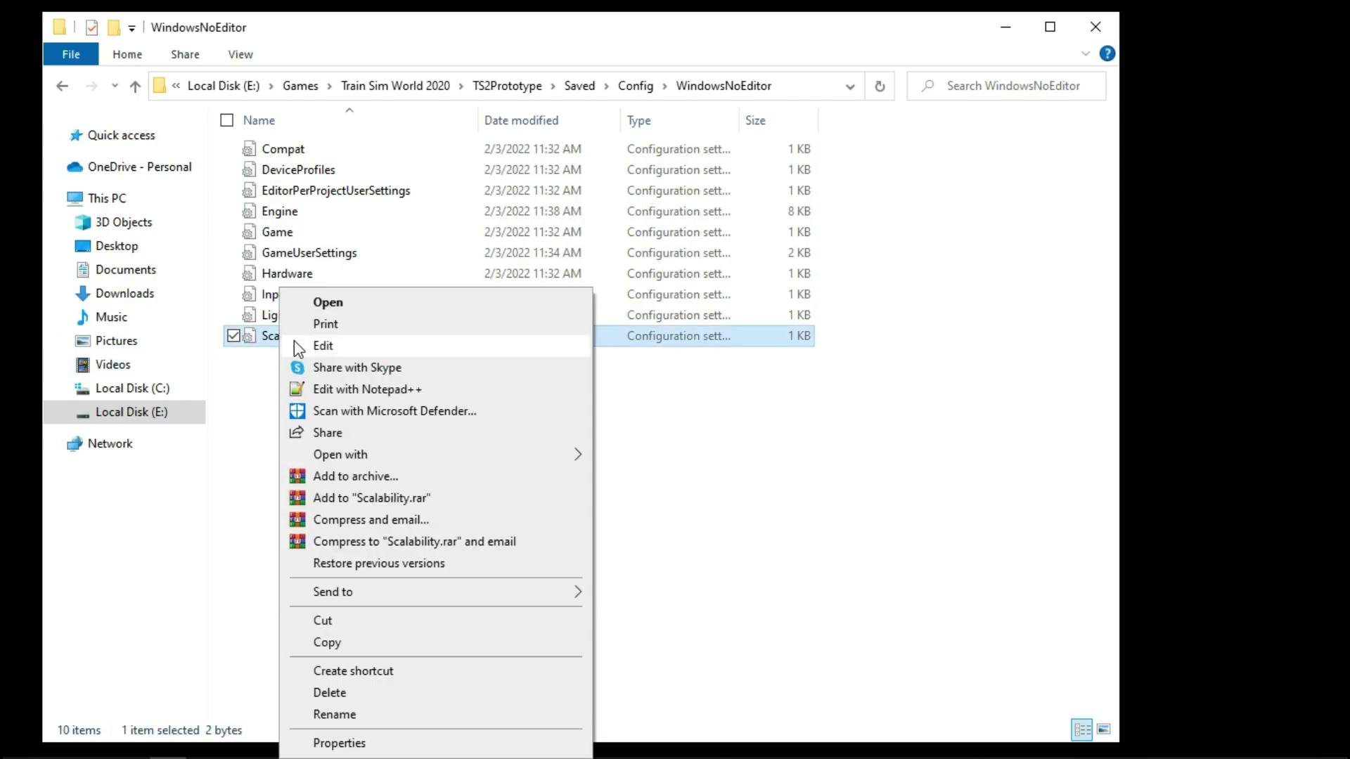
left_click(317, 348)
type("[ScalabilitySettings] PerfIndexValues_ResolutionQuality=0  [TextureQuality@0] r.ParticleLODBias=15 r.MipMapLODBias=15 r.Streaming.MipBias=15 r.Streaming.PoolSize=0  [AntiAliasingQuality@0] r.MSAA.CompositingSampleCount=0  [ViewDistanceQuality@0] r.SkeletalMeshLODBias=15 r.ViewDistanceScale=0.1  [ShadowQuality@0] r.Shadow.MaxResolution=0 r.Shadow.RadiusThreshold=0 r.ShadowQuality0 r.Shadow.NearInstanceShadowOption=0 r.DistanceFieldShadowing=0  [PostProcessQuality@0] r.AmbientOcclusionRadiusScale=0 r.BloomQuality=0 r.BlurGBuffer=0 r.EyeAdaptationQuality=0 r.RenderTargetPoolMin=0 r.Upscale.Quality=0")
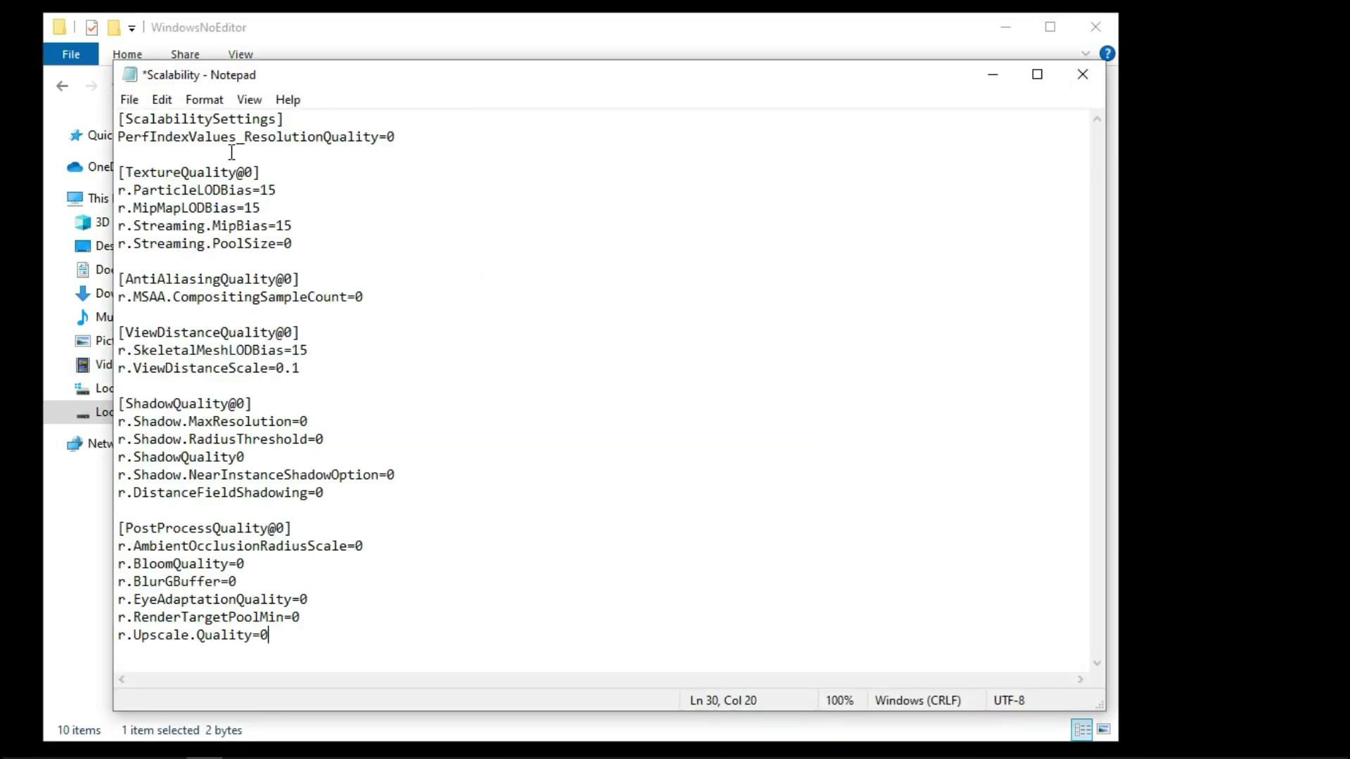
mouse_move(316, 626)
left_mouse_down()
mouse_move(118, 404)
mouse_move(134, 128)
left_mouse_up()
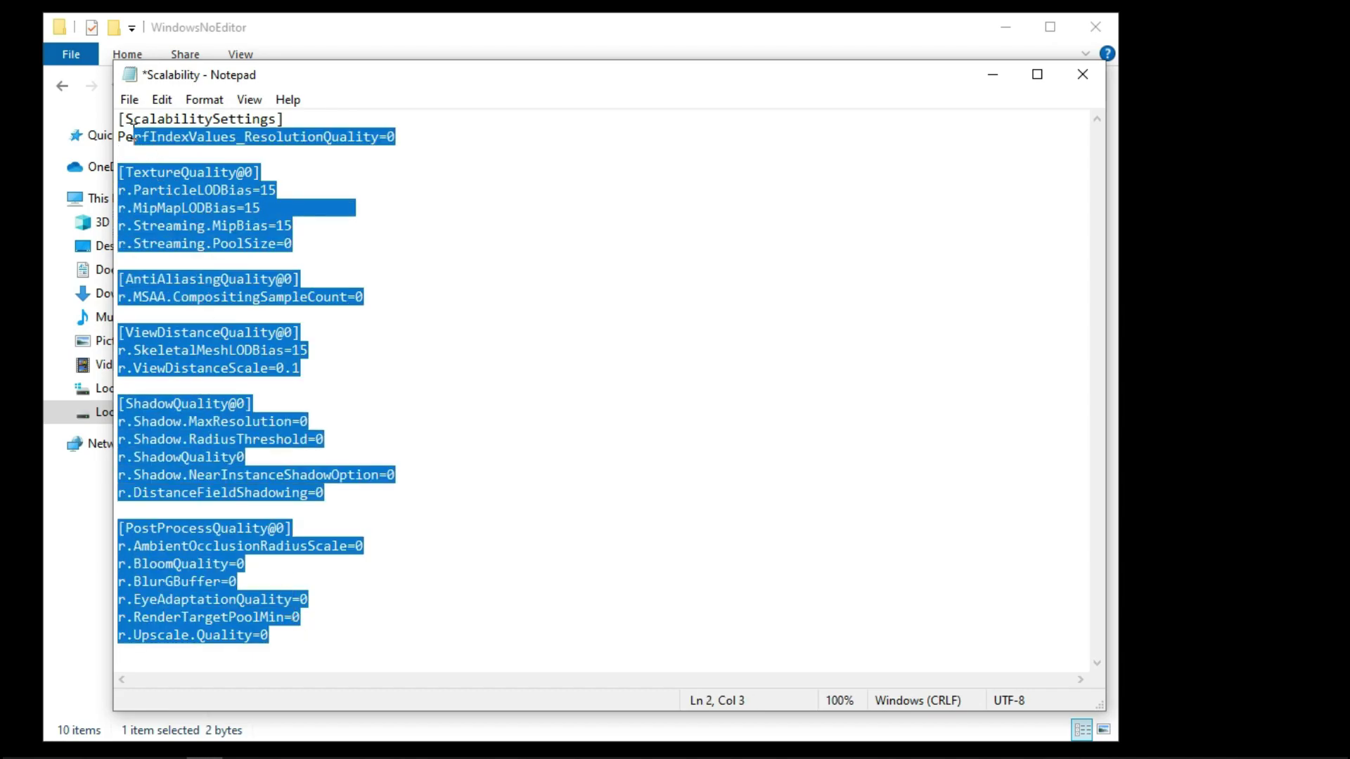
Save the Scalability file and close Notepad
left_click(128, 99)
left_click(153, 191)
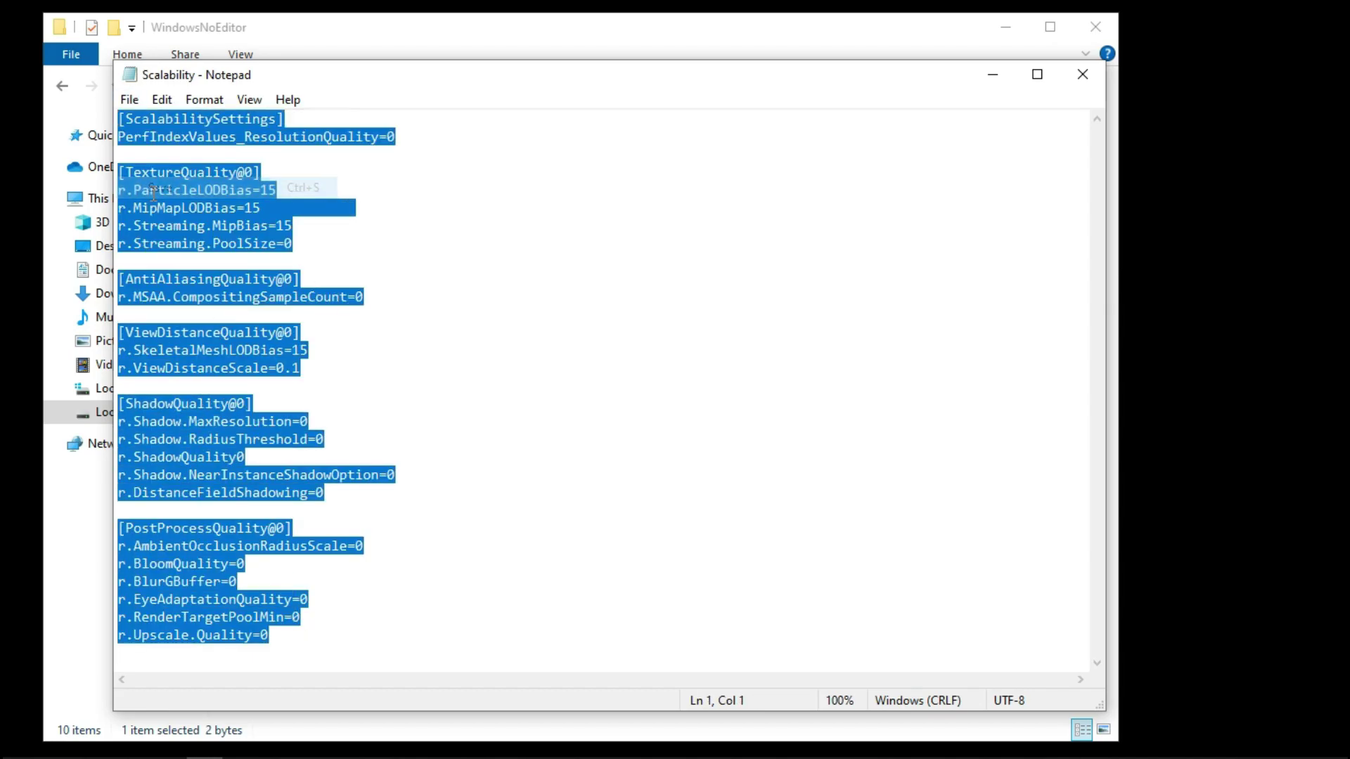
left_click(1080, 76)
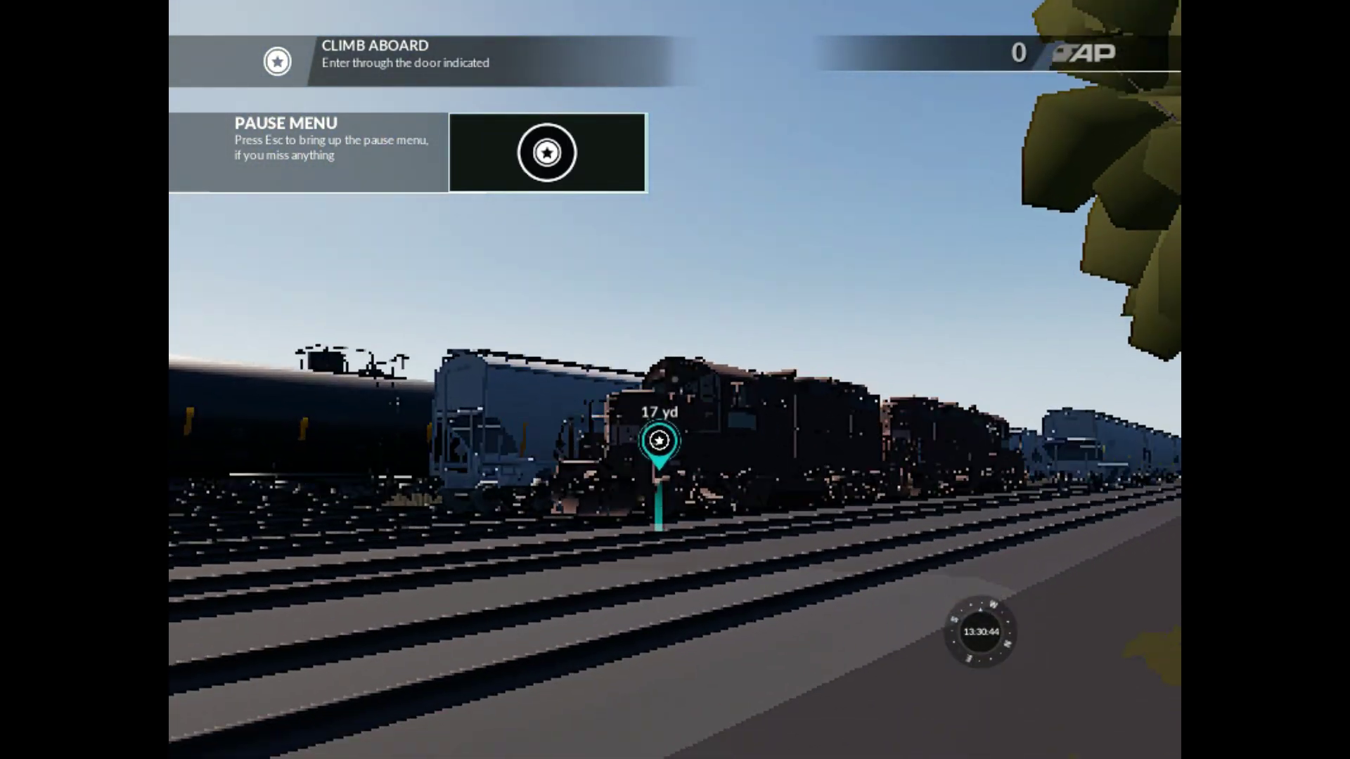
Walk toward the locomotive's Climb Aboard marker in the low-detail 4:3 view
key("w")
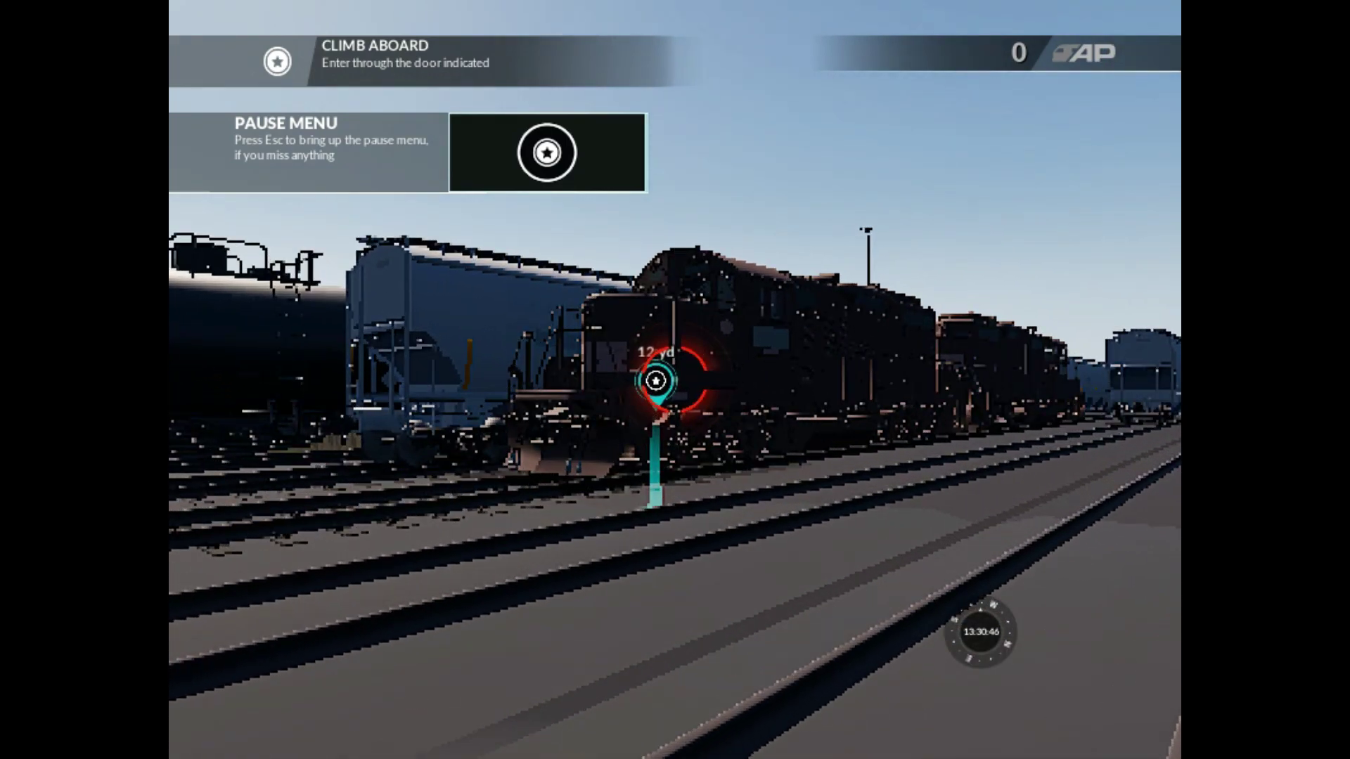